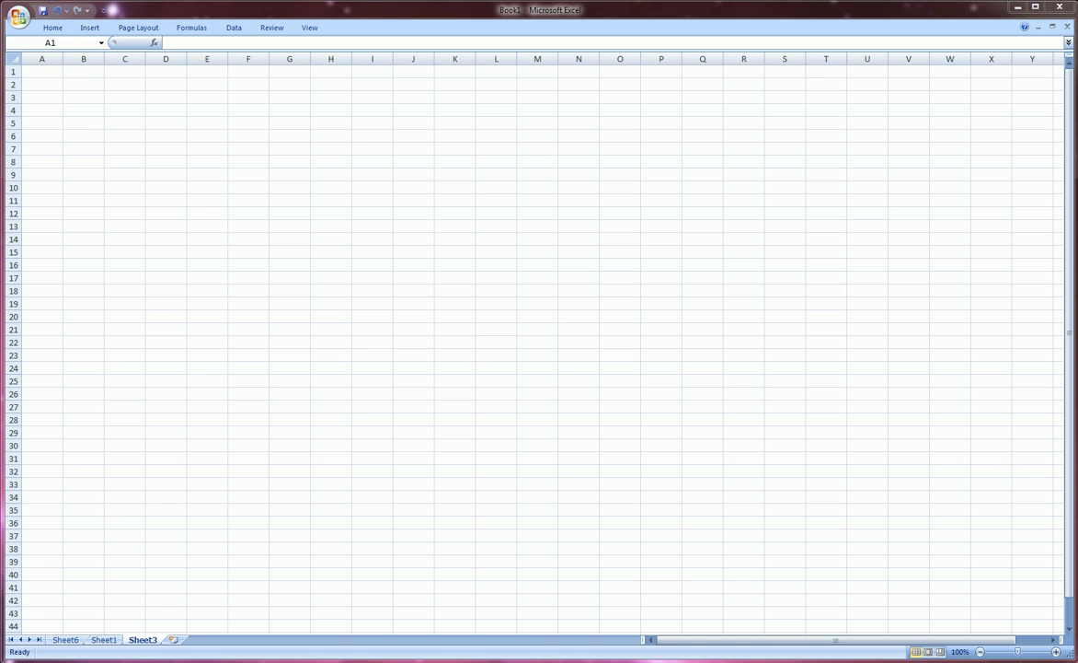
Step: Fill the range A1:U35 with the array formula =RAND()
click(48, 71)
click(46, 94)
click(44, 74)
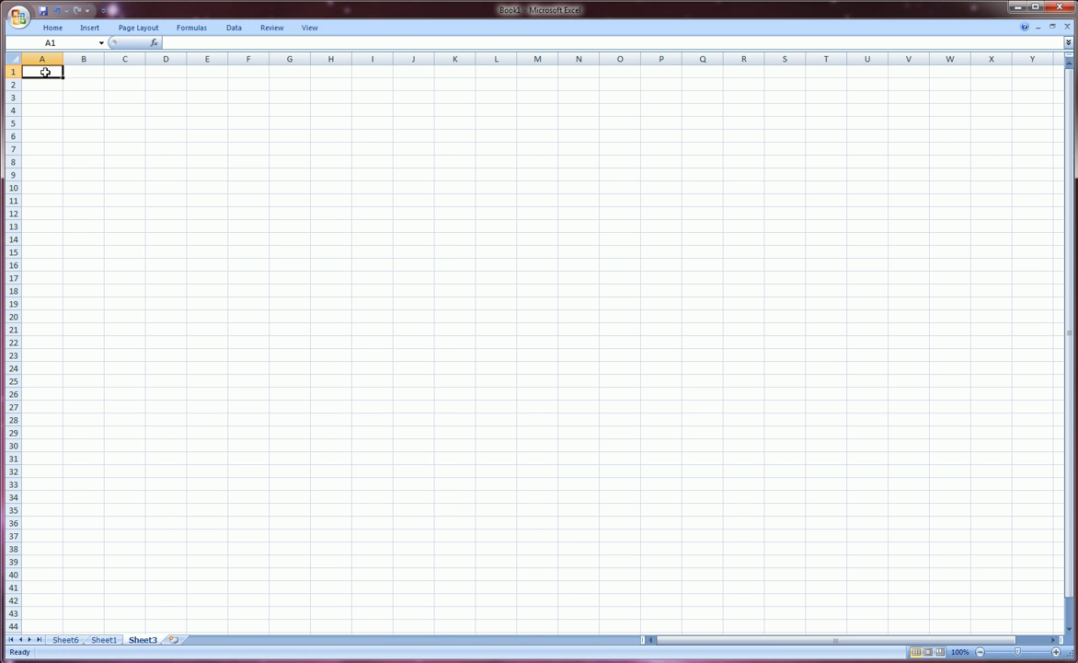
drag(46, 71, 867, 504)
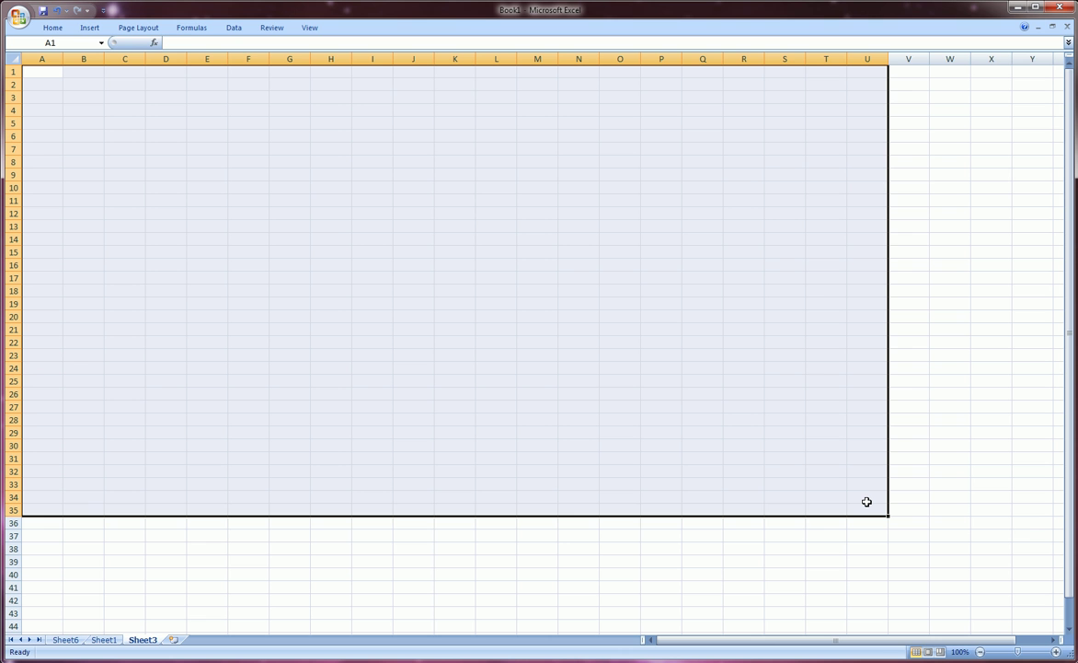
text(=ran)
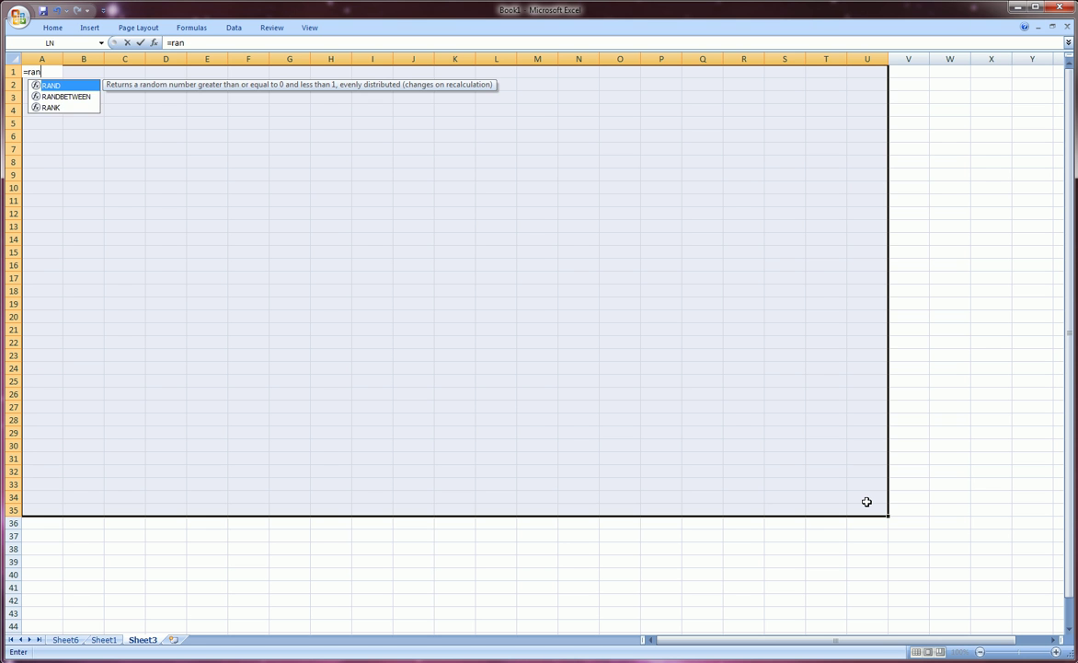
text(d())
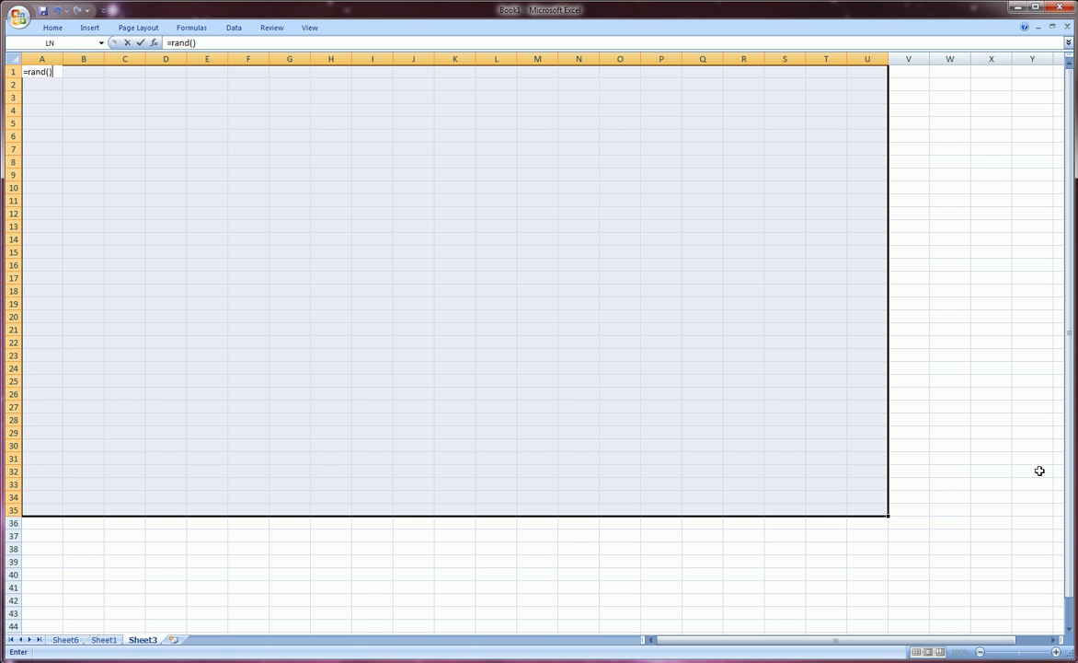
key(ctrl+shift+Return)
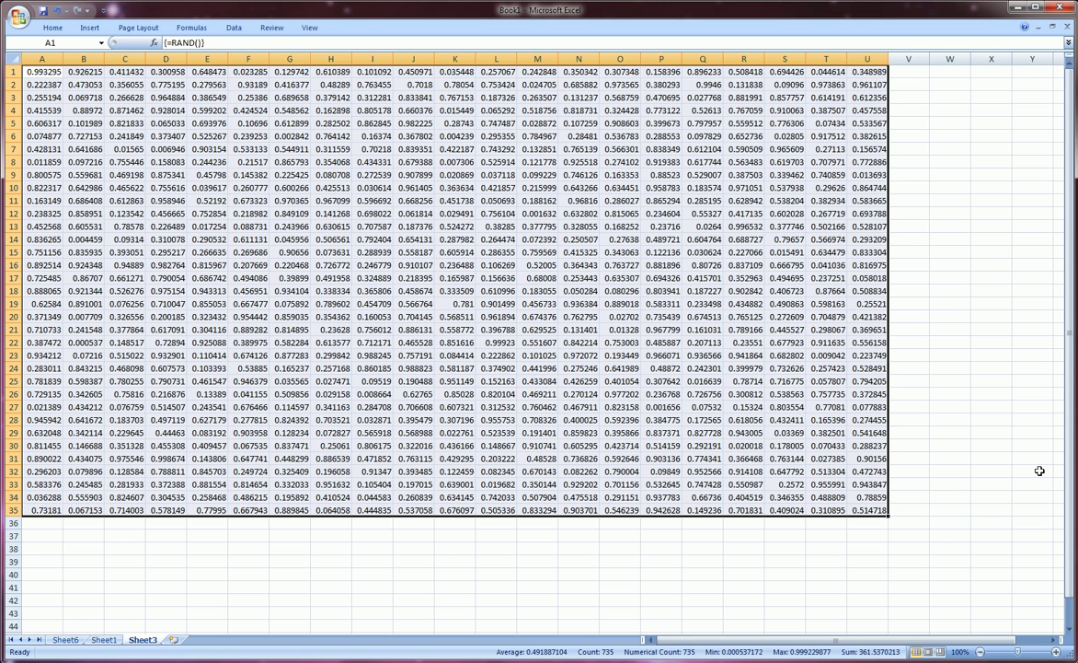
Step: Recalculate the sheet repeatedly to watch the random numbers in A1:U35 change
key(F9)
key(F9)
key(F9)
key(F9)
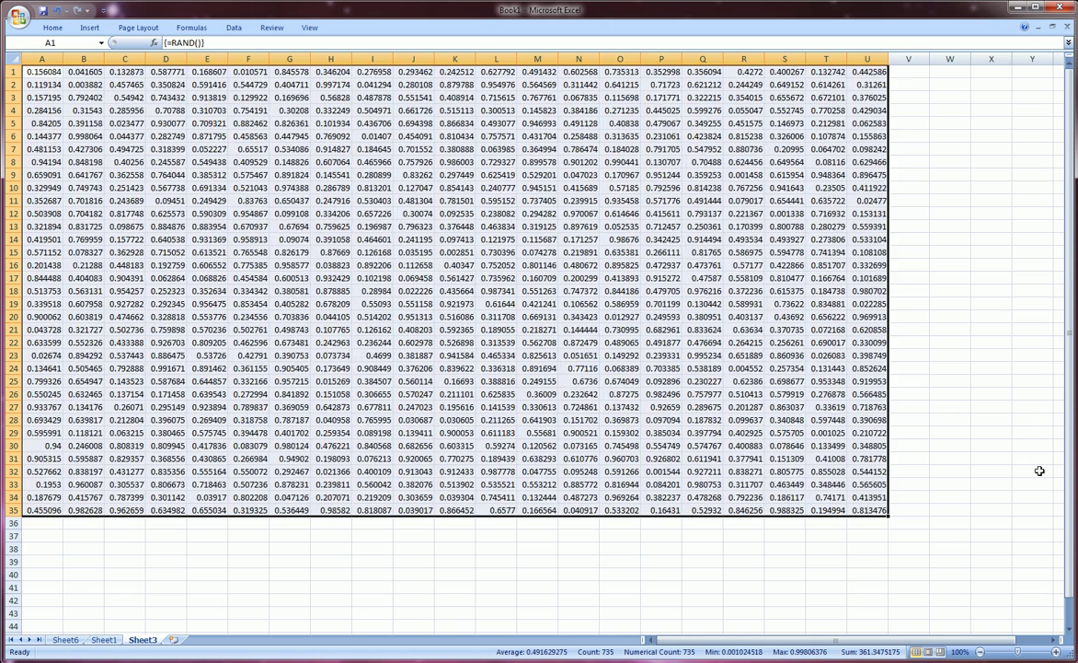
key(F9)
key(F9)
key(F9)
key(F9)
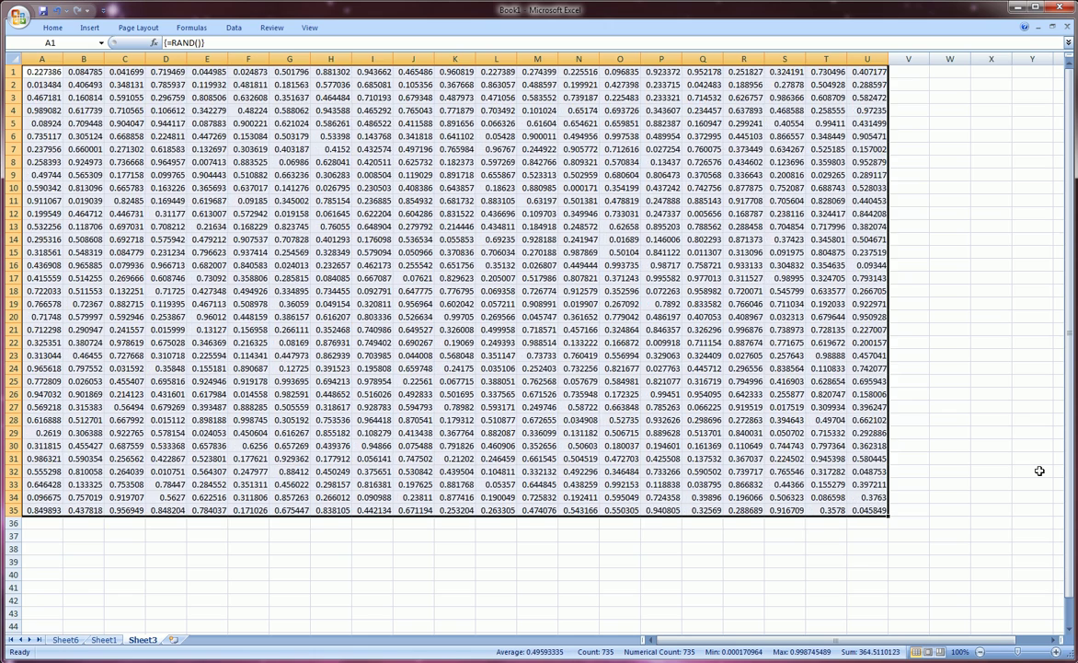
key(F9)
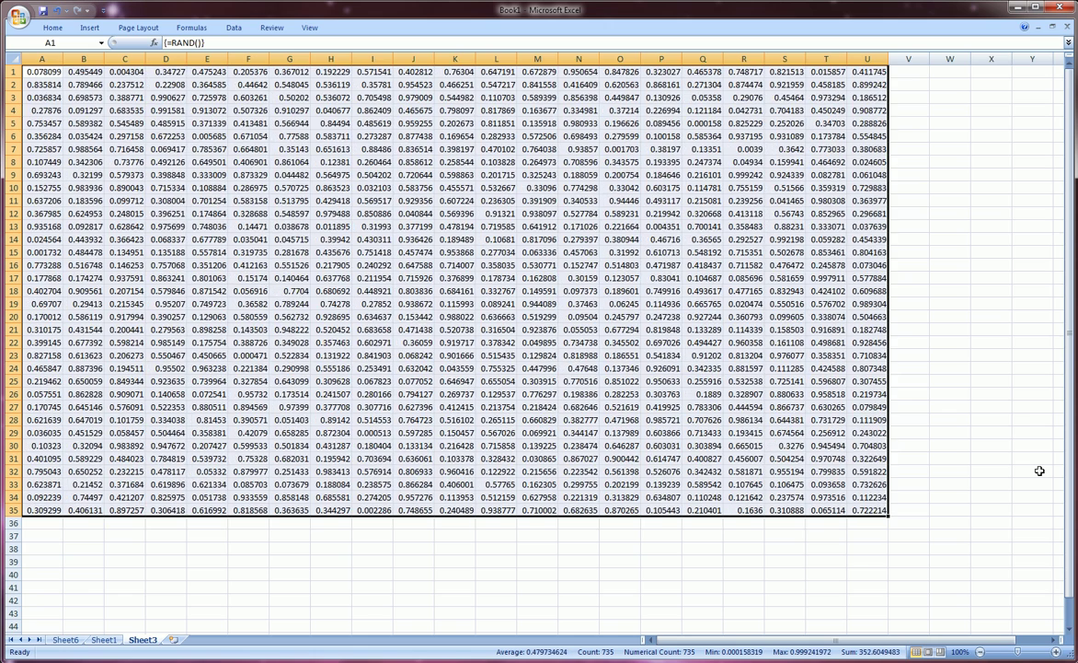
key(F9)
key(F9)
key(F9)
key(F9)
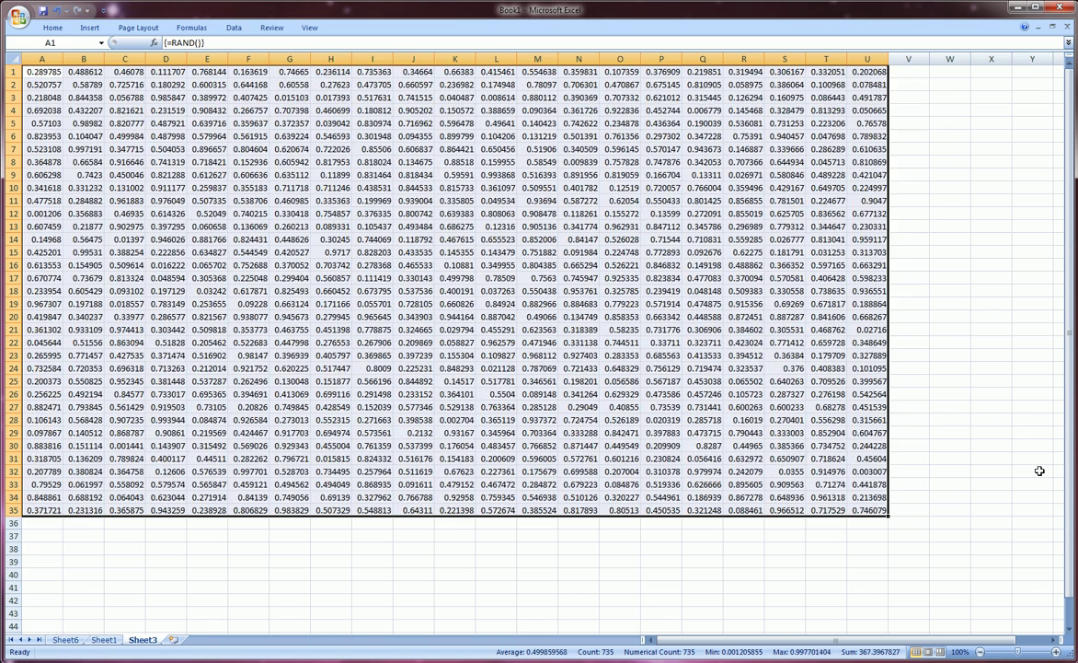
key(F9)
key(F9)
key(F9)
key(F9)
key(F9)
key(F9)
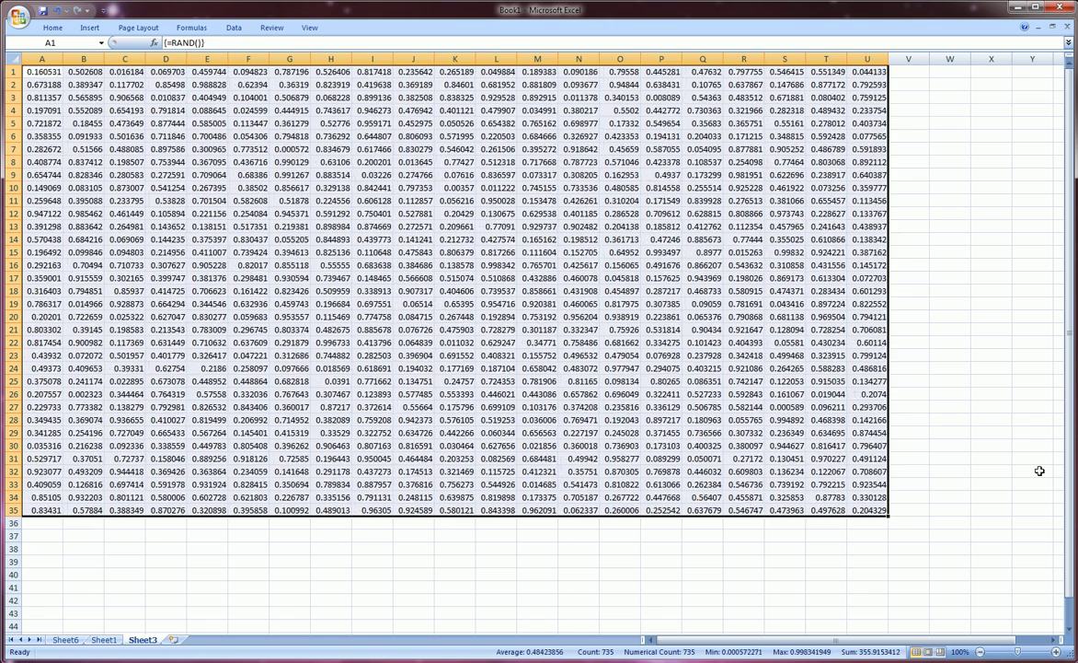
key(F9)
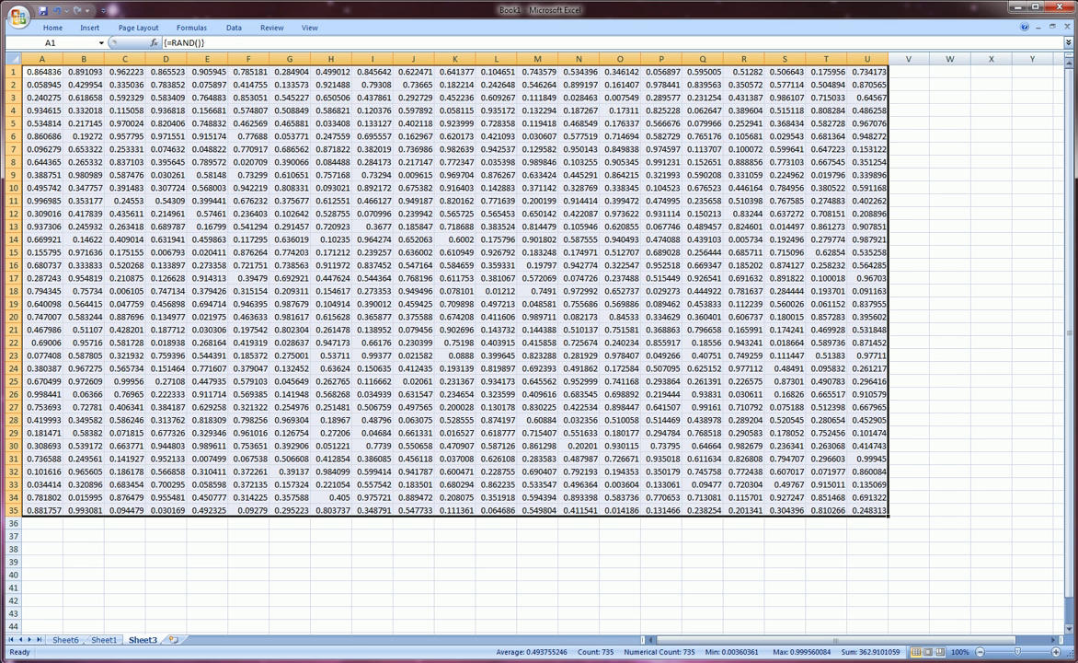
Step: Apply the Green - Yellow - Red Color Scale conditional formatting to the random numbers in A1:U35
click(66, 30)
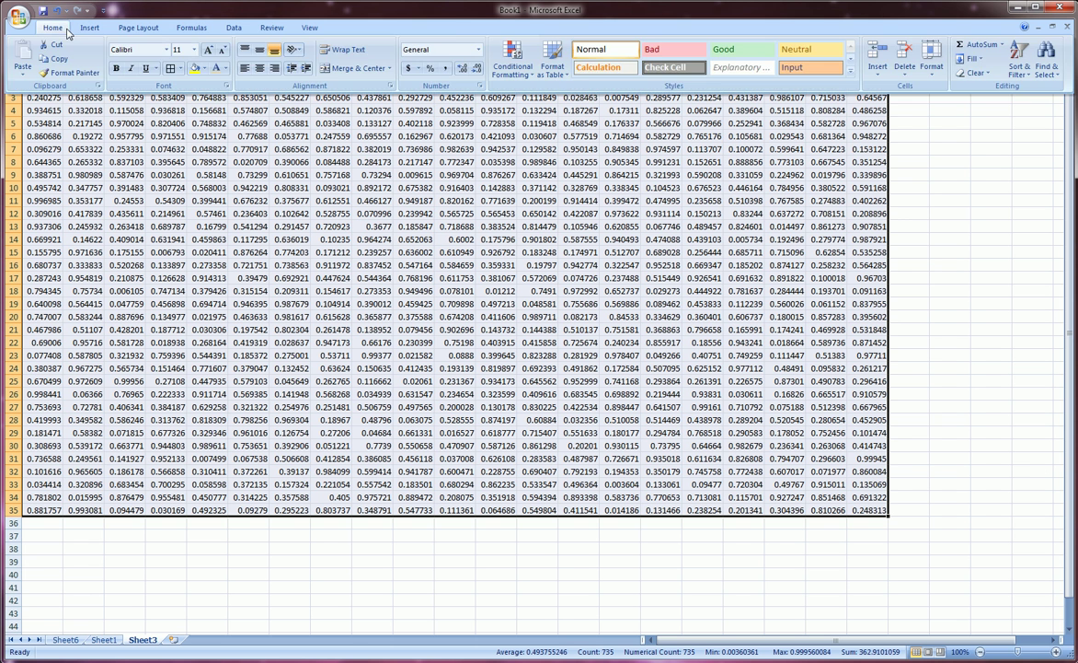
click(511, 66)
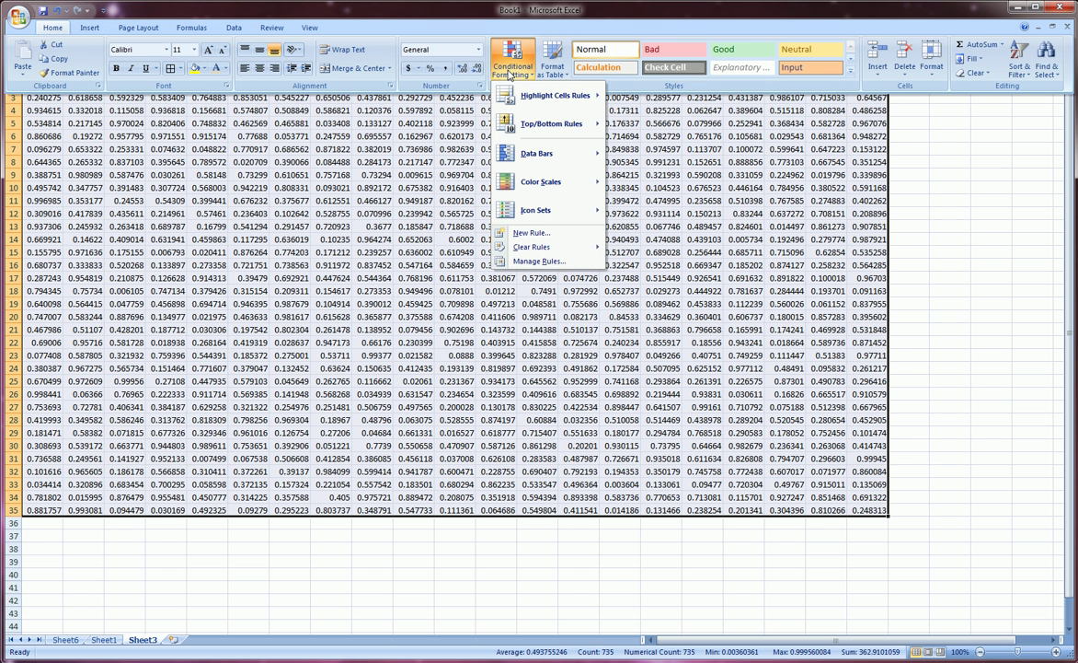
click(512, 69)
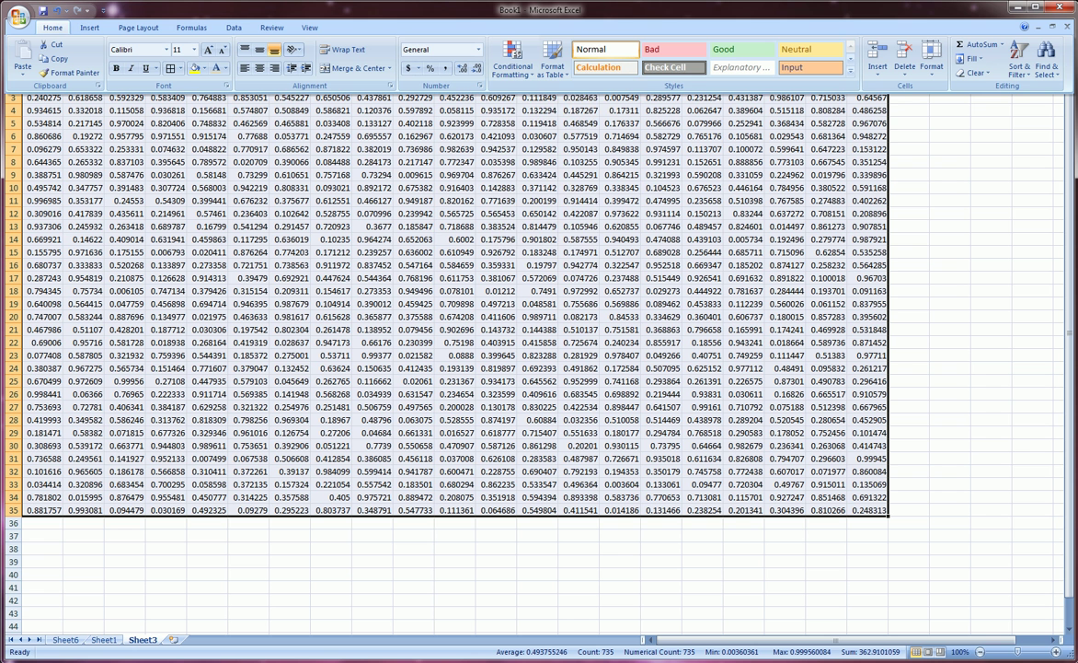
click(508, 61)
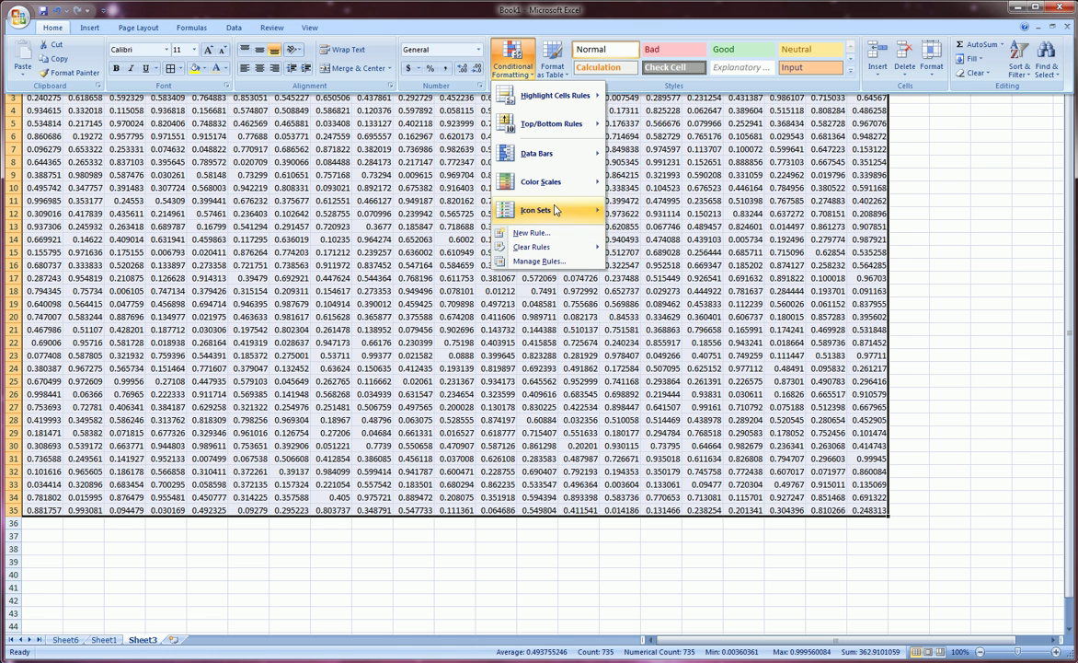
mouse_move(566, 189)
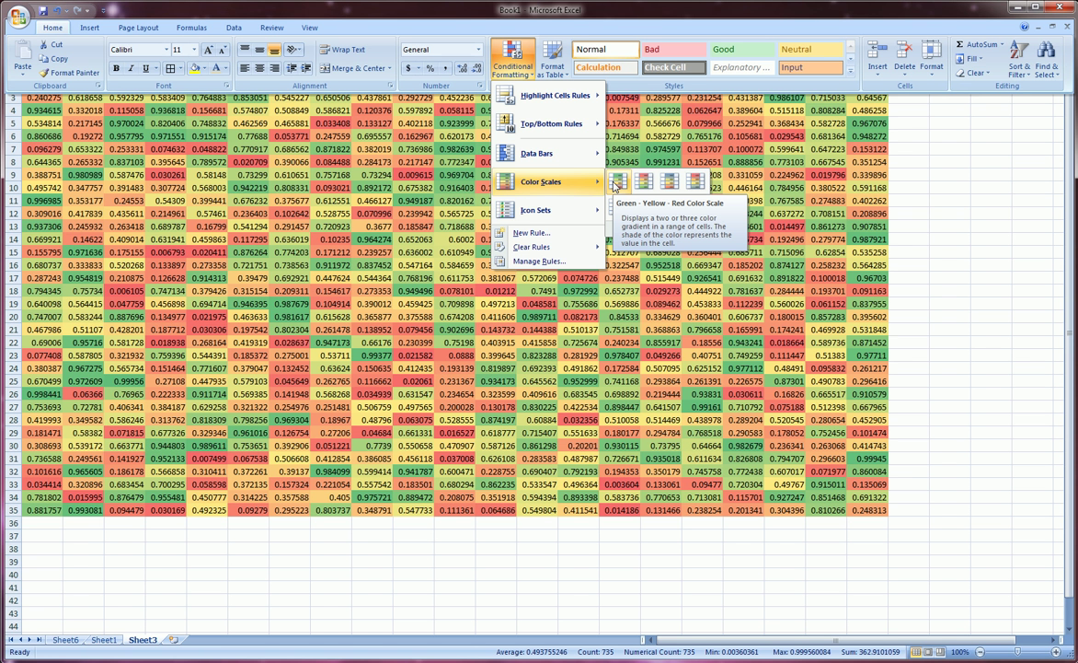
click(615, 182)
click(705, 200)
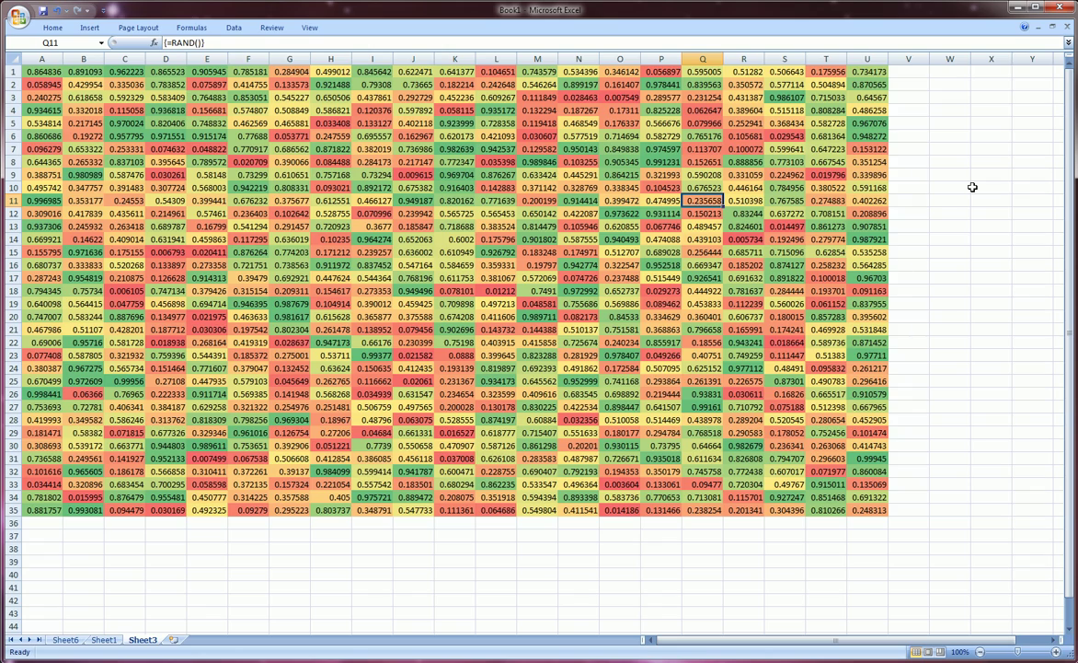
Step: Recalculate the sheet repeatedly to watch the color scale respond, moving the selection to an empty cell outside the data partway through
key(F9)
key(F9)
key(F9)
key(F9)
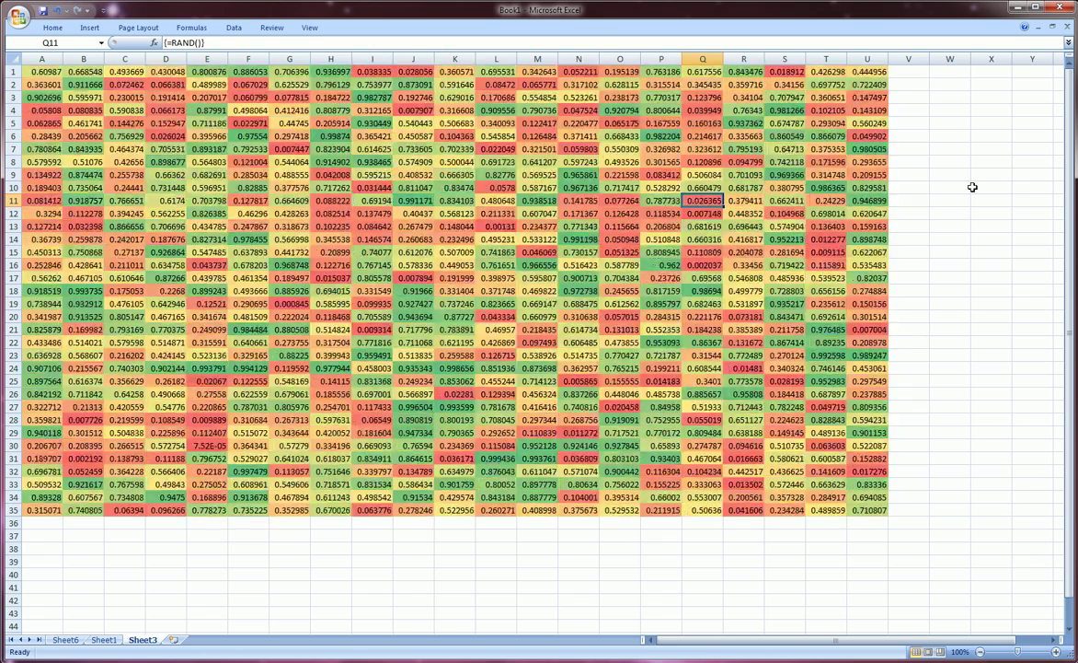
key(F9)
key(F9)
key(F9)
key(F9)
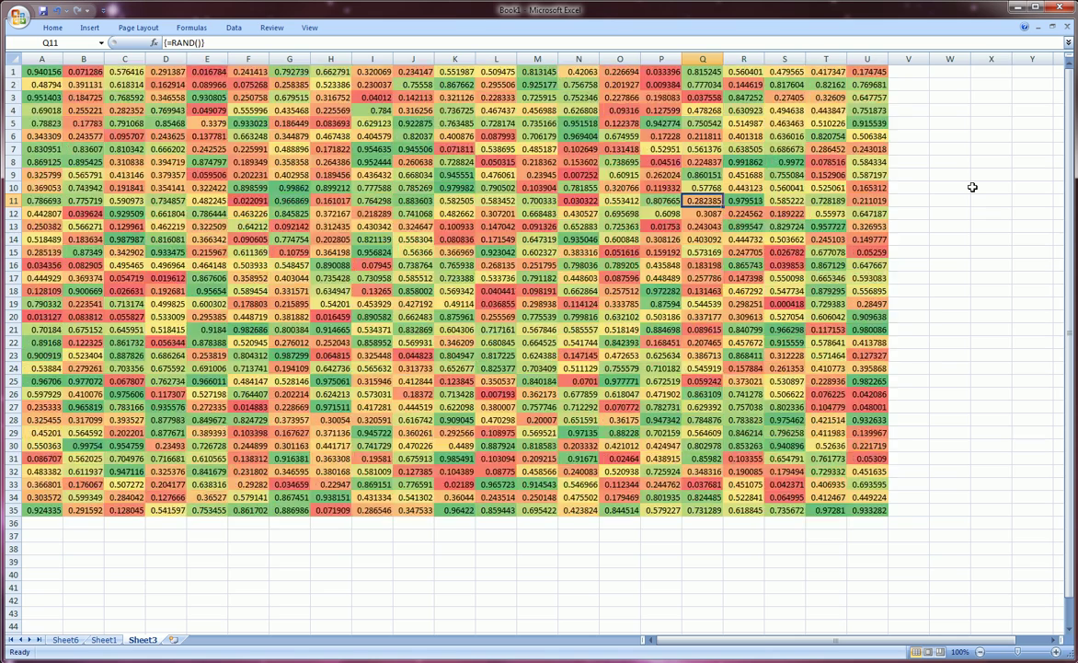
key(F9)
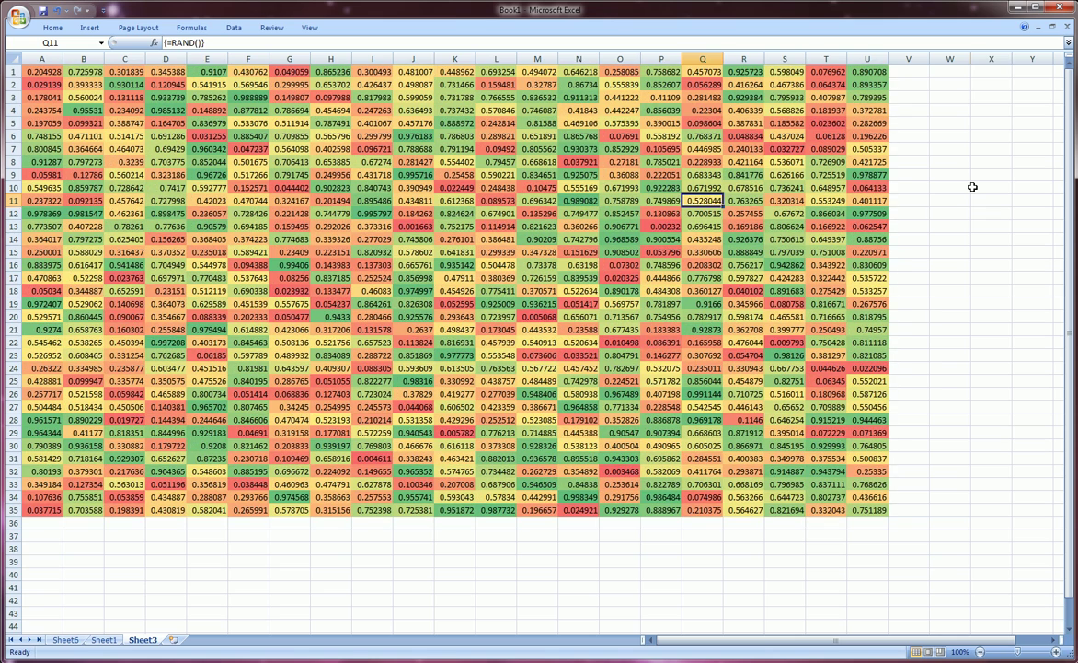
click(973, 187)
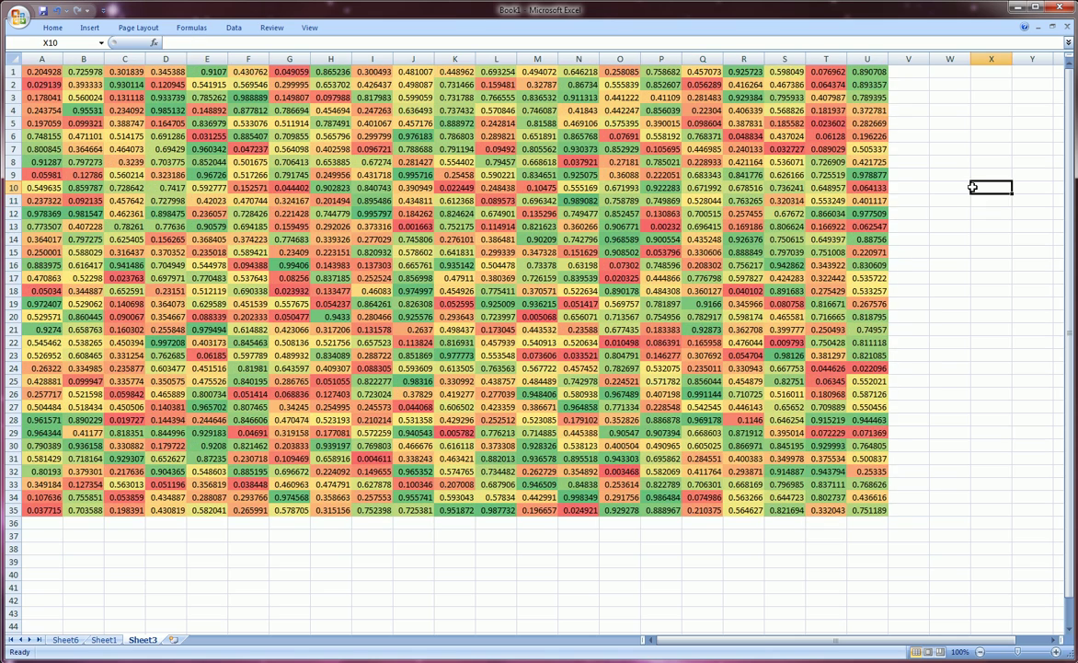
key(F9)
key(F9)
key(F9)
key(F9)
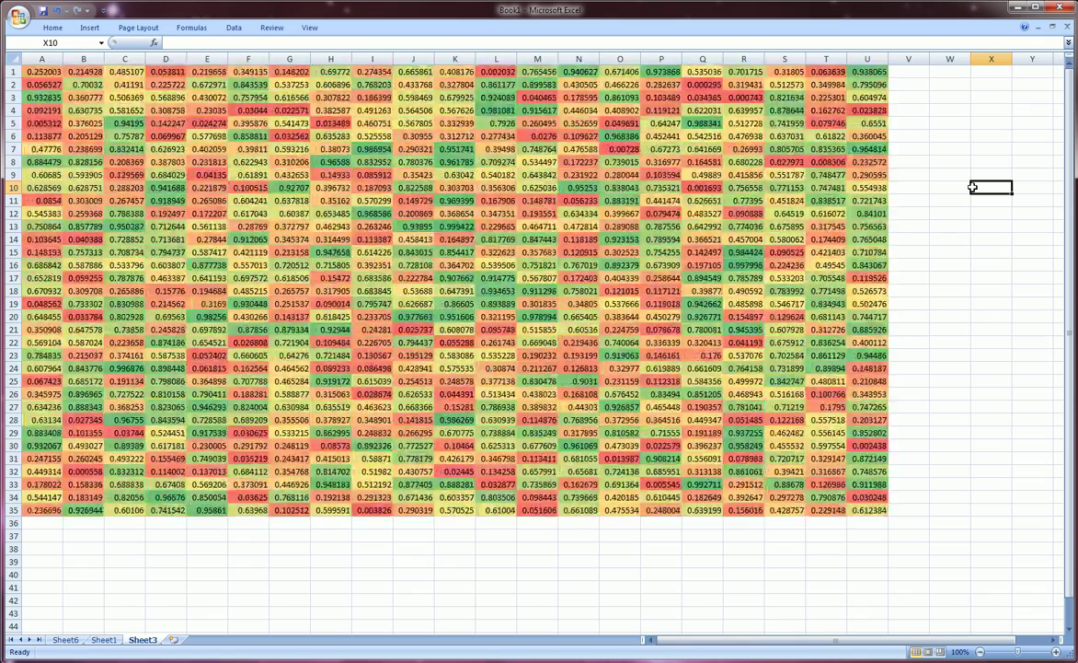
key(F9)
key(F9)
key(F9)
key(F9)
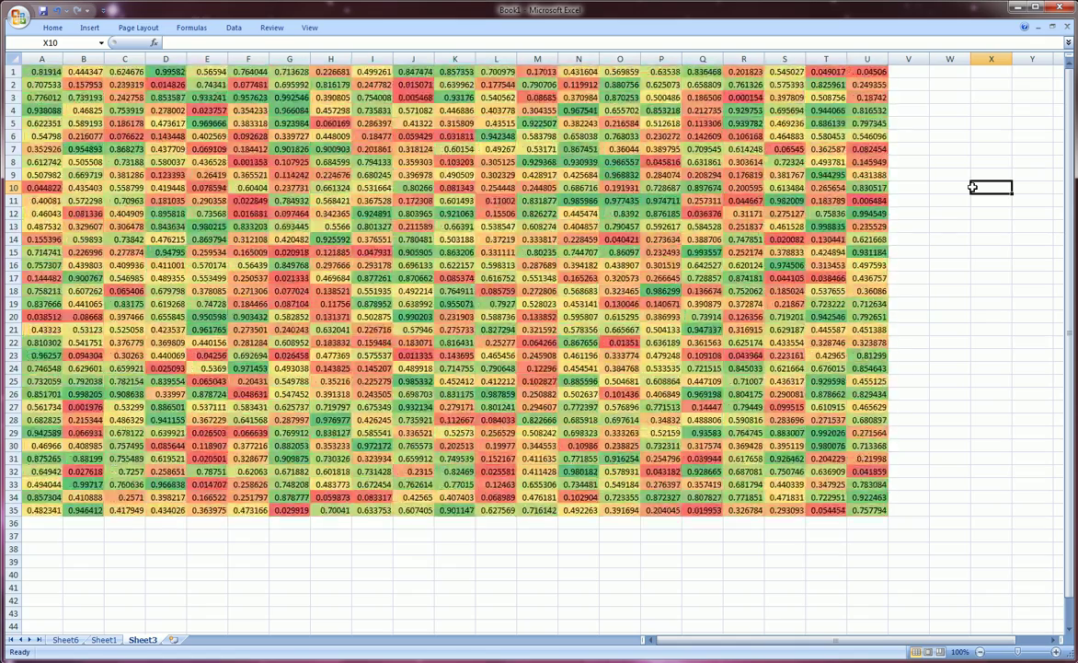
key(F9)
Step: Set the font color of the numbers in A1:U35 to a near-white theme color and deselect the range
click(55, 27)
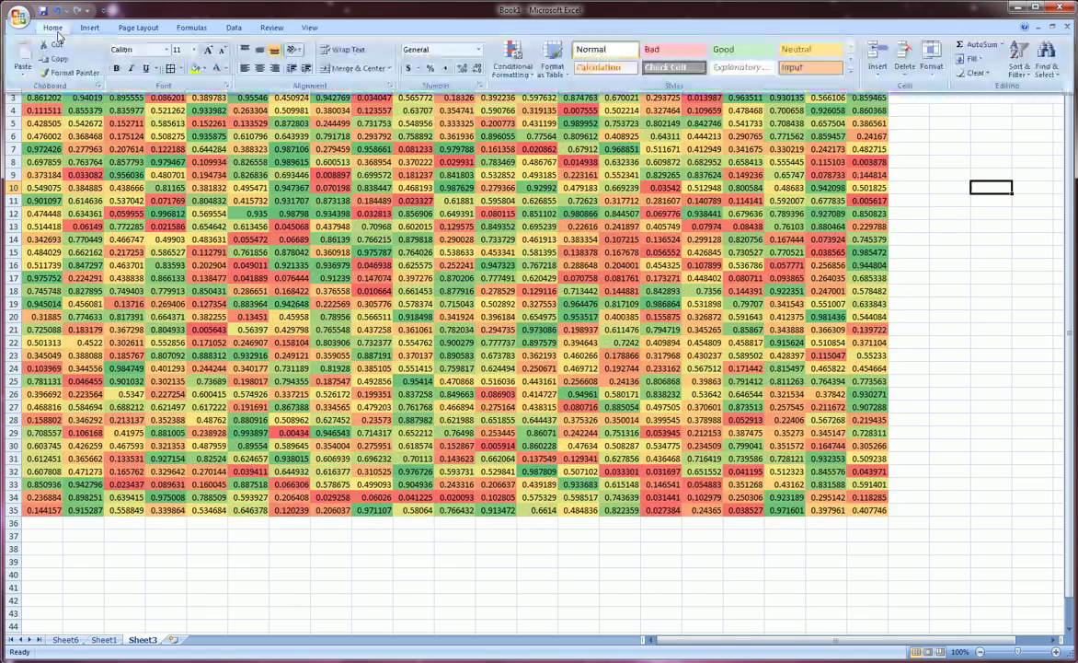
click(57, 120)
drag(46, 71, 879, 509)
click(53, 28)
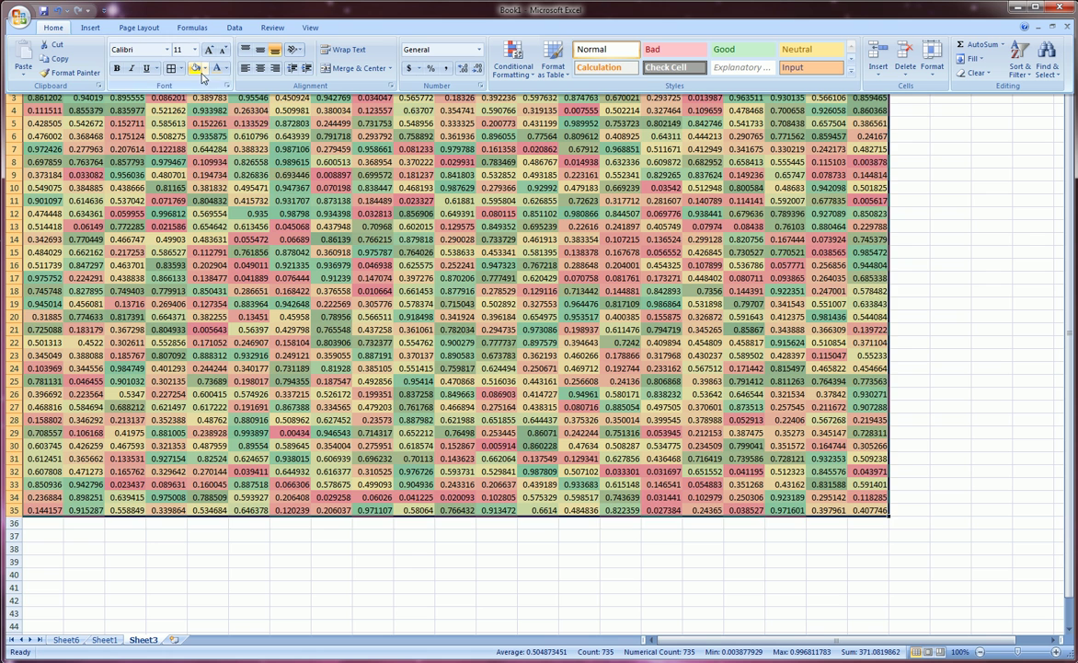
click(203, 70)
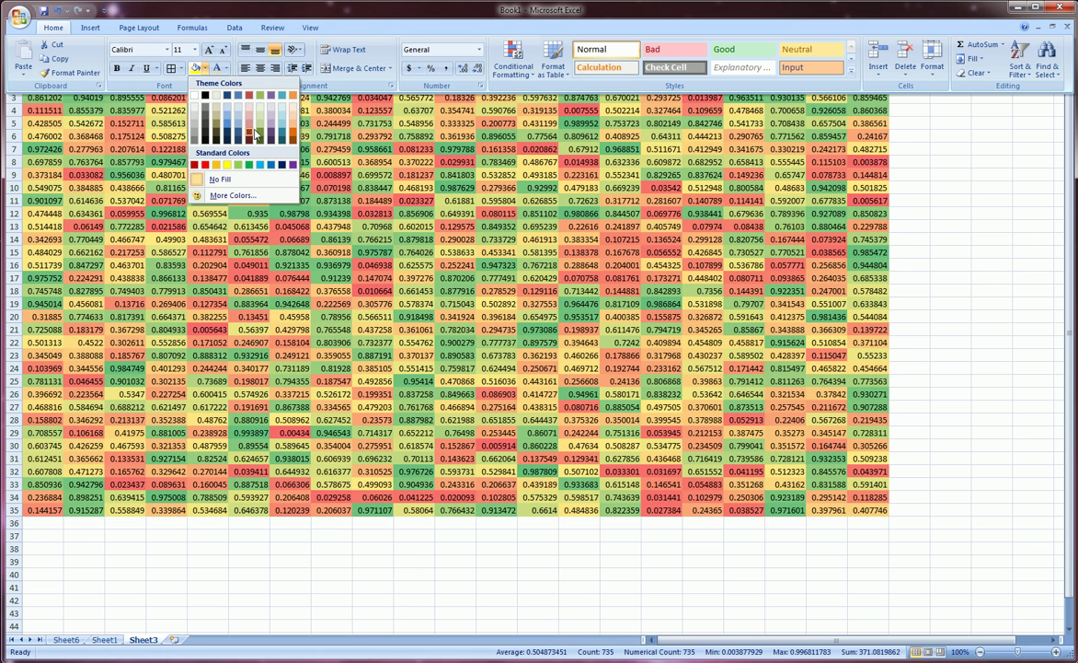
click(225, 71)
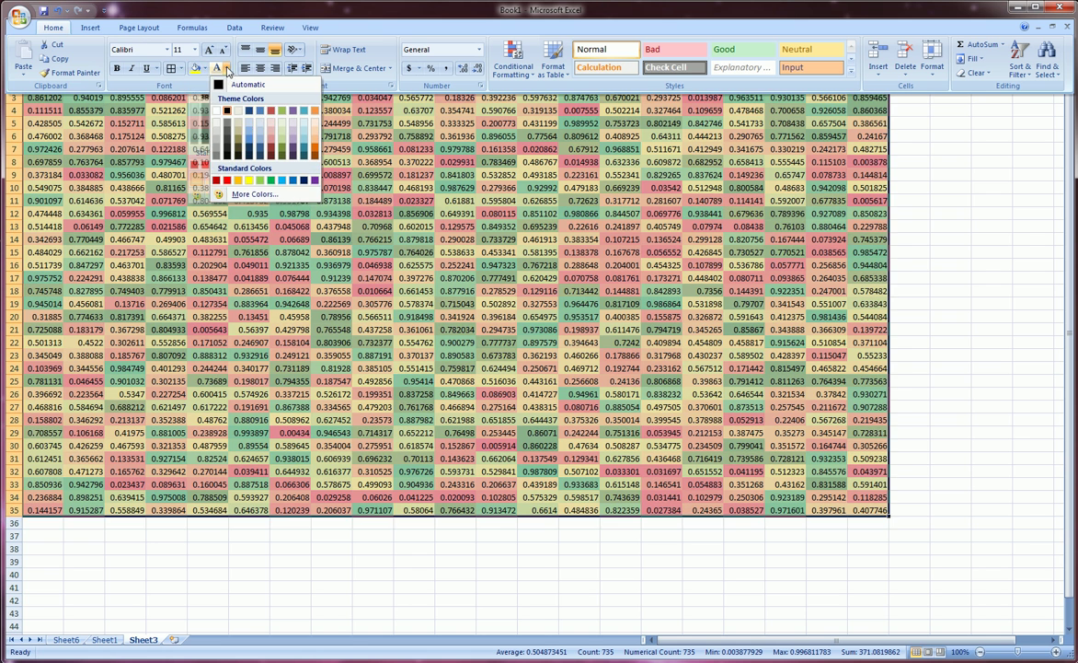
click(222, 117)
click(423, 229)
click(979, 289)
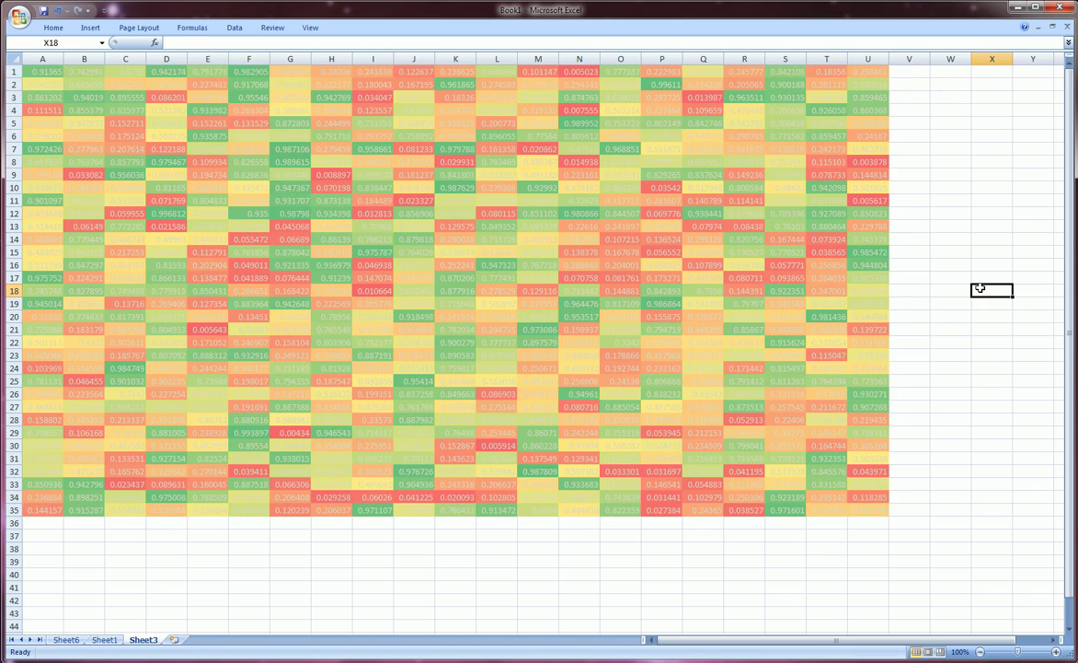
Step: Recalculate the sheet repeatedly to examine the changing color pattern with the light-colored numbers
key(F9)
key(F9)
key(F9)
key(F9)
key(F9)
key(F9)
key(F9)
key(F9)
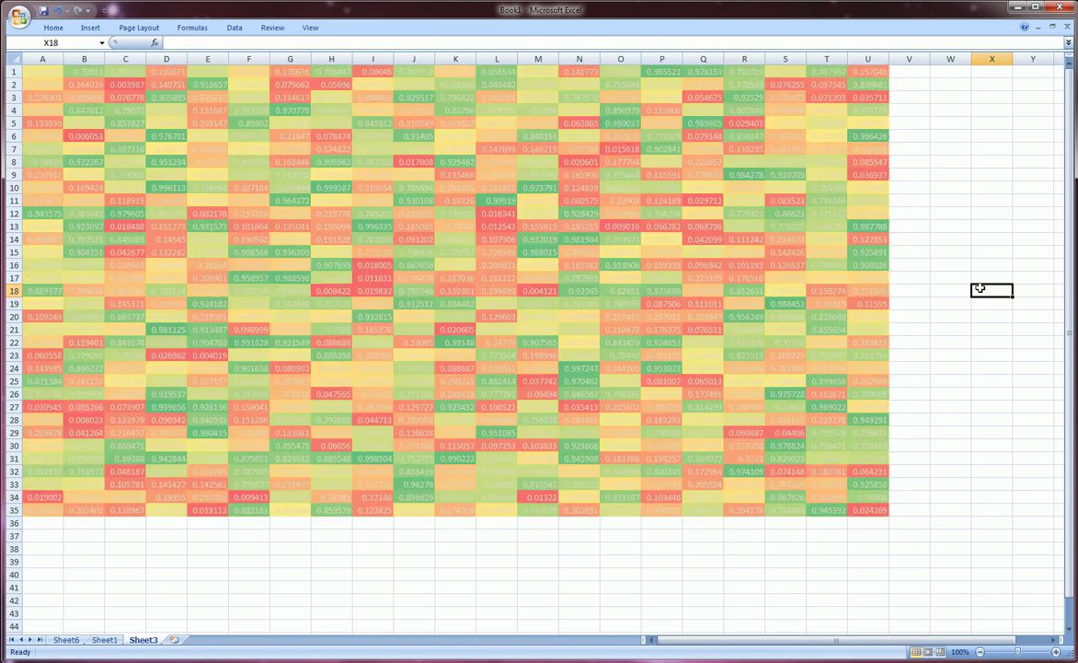
key(F9)
key(F9)
key(F9)
key(F9)
key(F9)
key(F9)
key(F9)
key(F9)
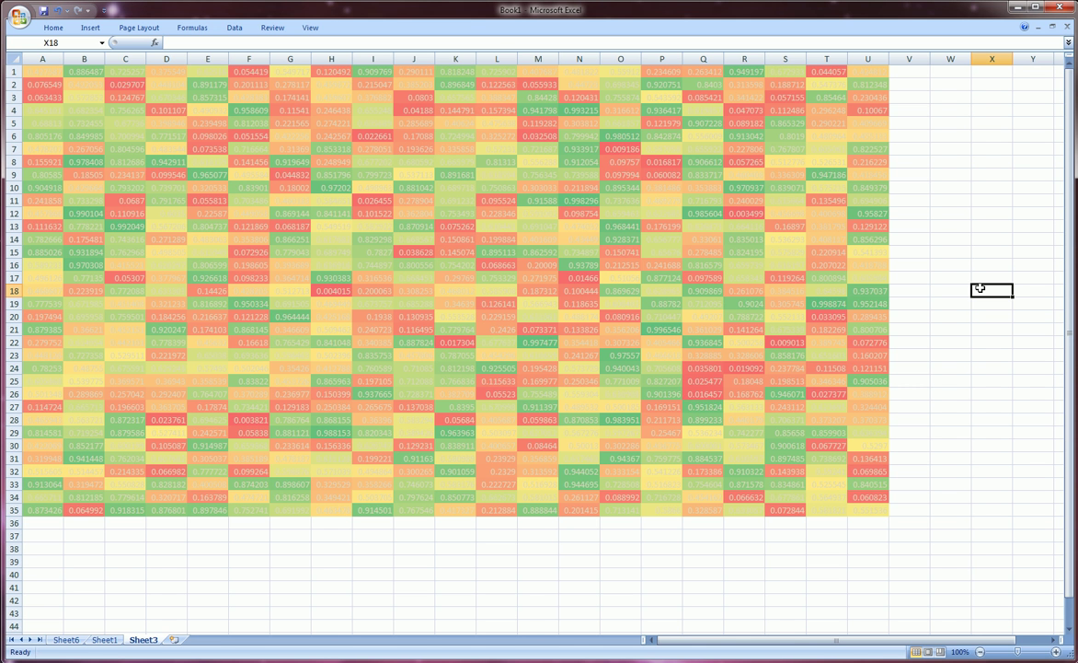
Step: Try narrowing columns I and J, then autofit column J and widen column I to about its neighbours' width
mouse_move(394, 59)
mouse_down()
mouse_move(371, 60)
mouse_move(389, 58)
mouse_up()
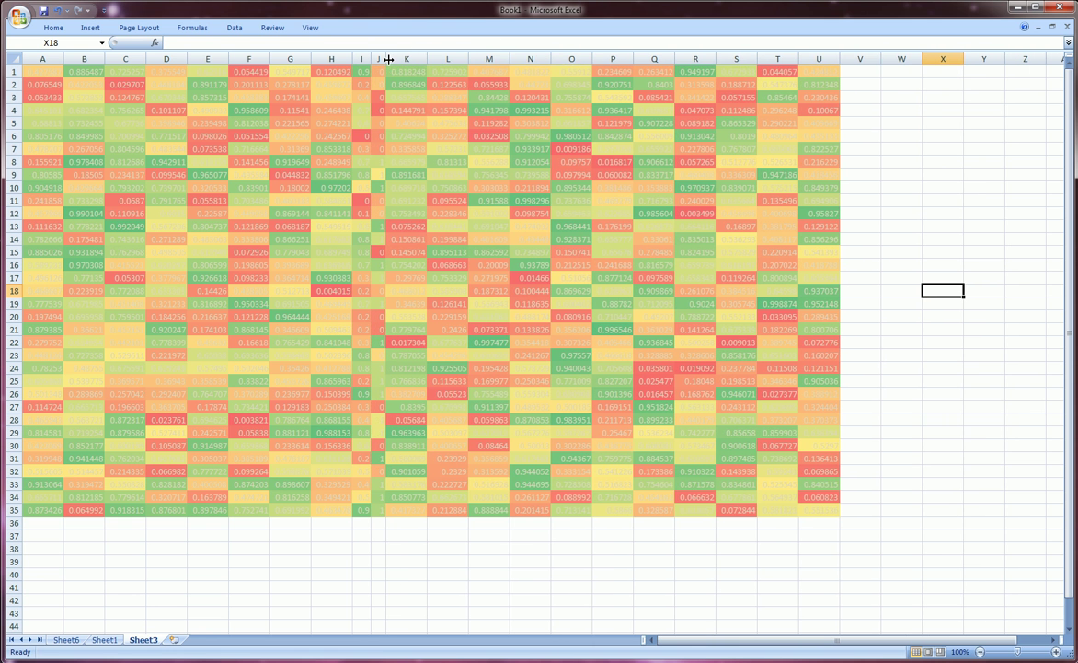
double_click(386, 59)
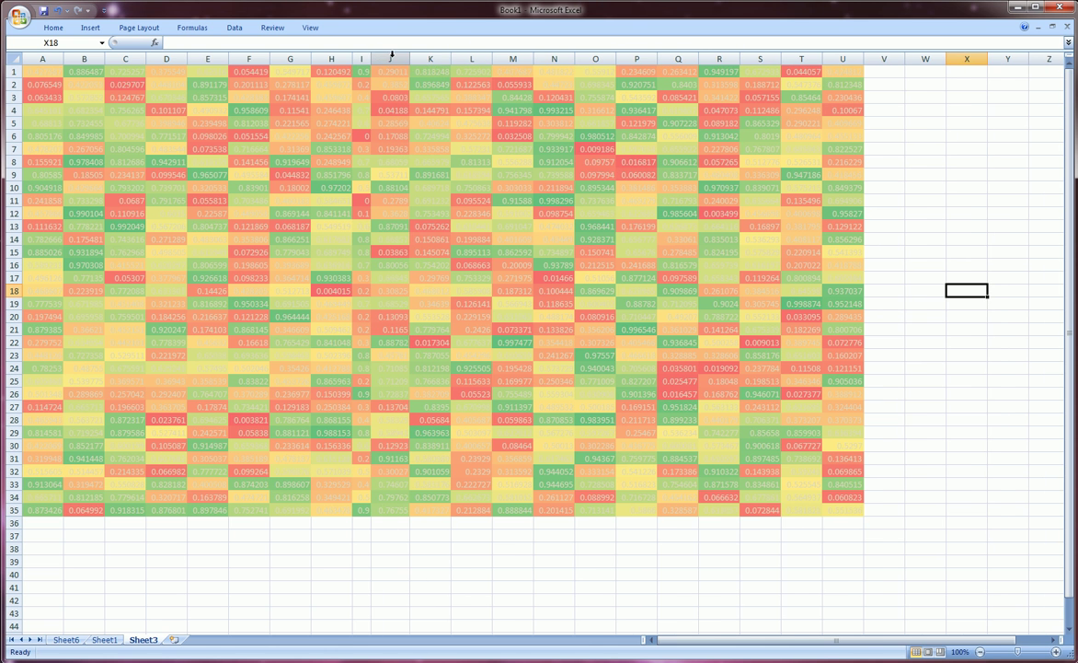
drag(376, 57, 394, 57)
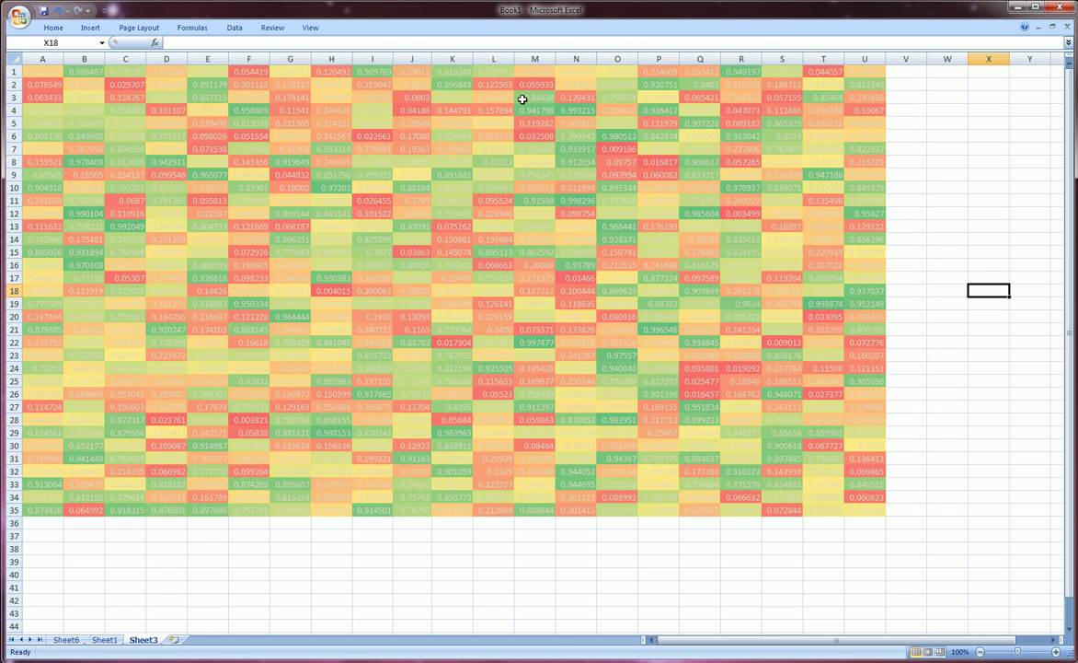
click(493, 85)
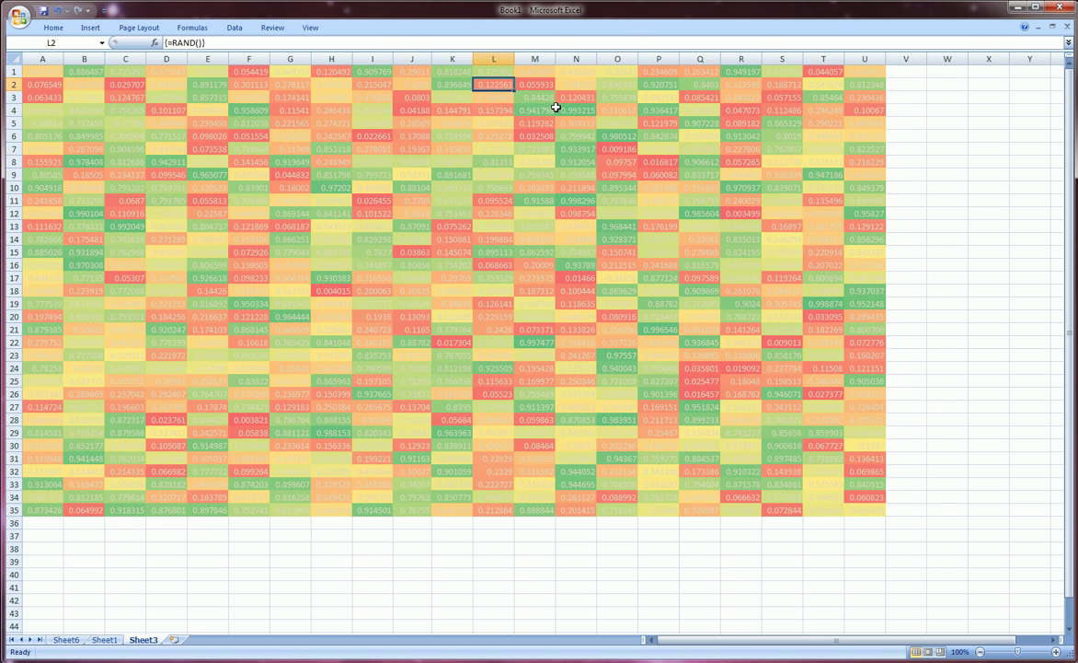